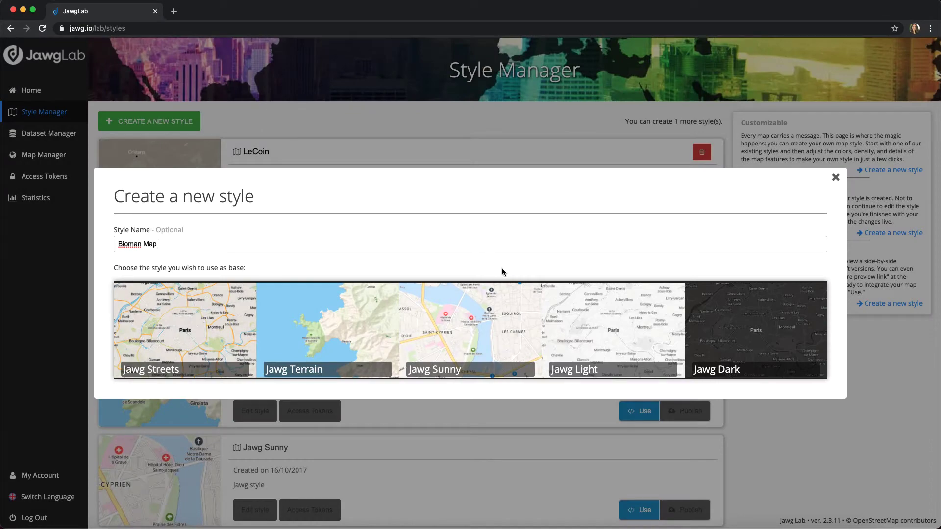
# Create the Bioman Map style using Jawg Sunny as its base and open it for editing.
pyautogui.moveTo(510, 323)
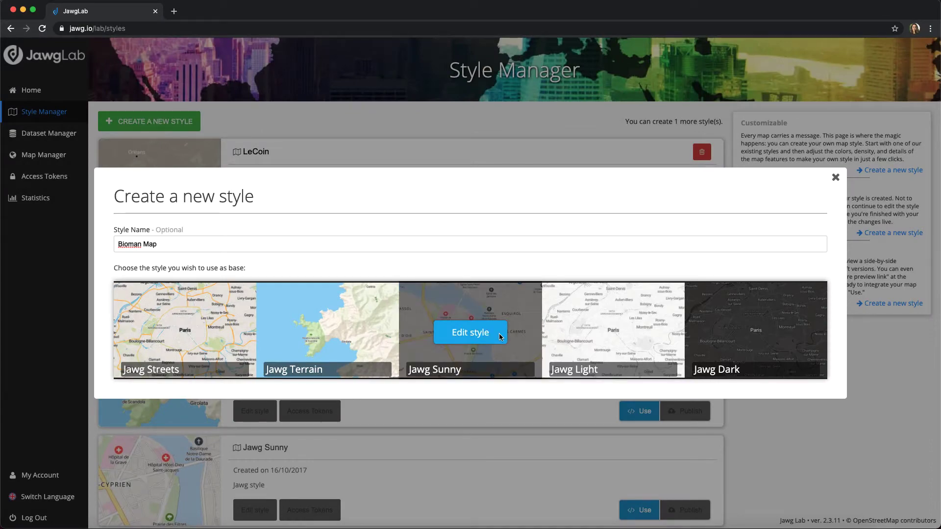
pyautogui.click(499, 334)
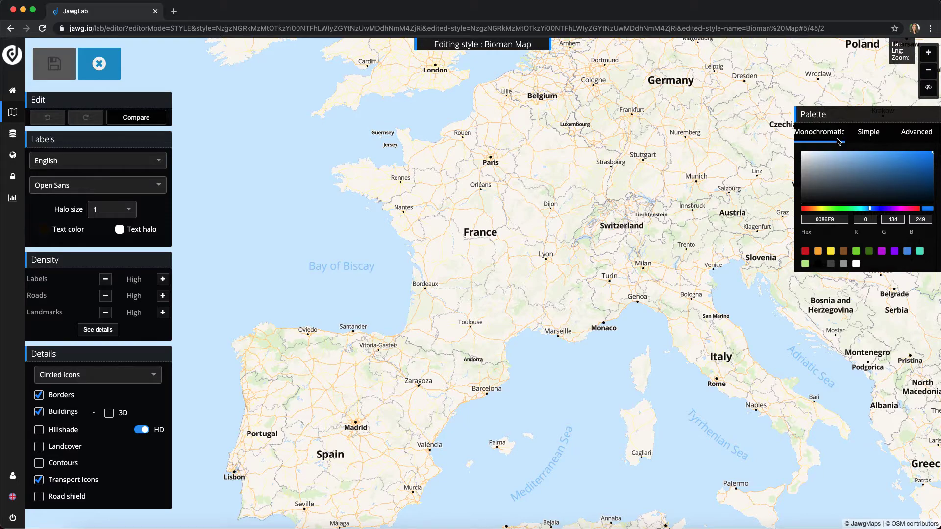
# Apply the monochromatic color 0086F9 to the whole map.
pyautogui.click(830, 220)
pyautogui.press('Return')
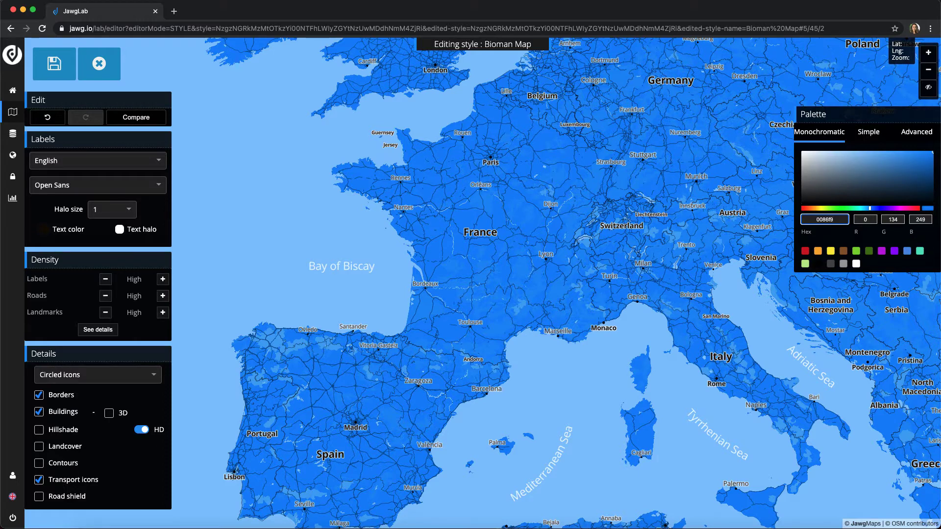
# Review the simple palette and the advanced color categories, from roads and lands to water and frontiers.
pyautogui.click(876, 137)
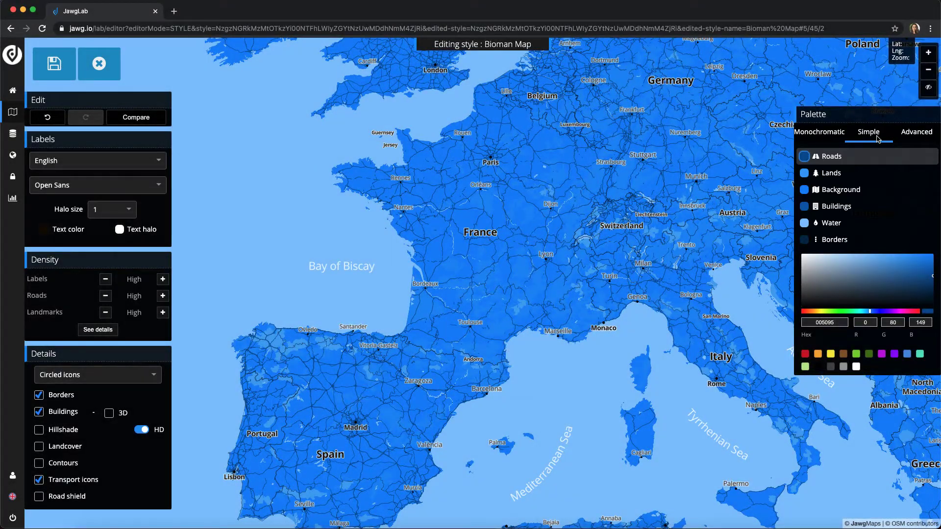
pyautogui.click(916, 132)
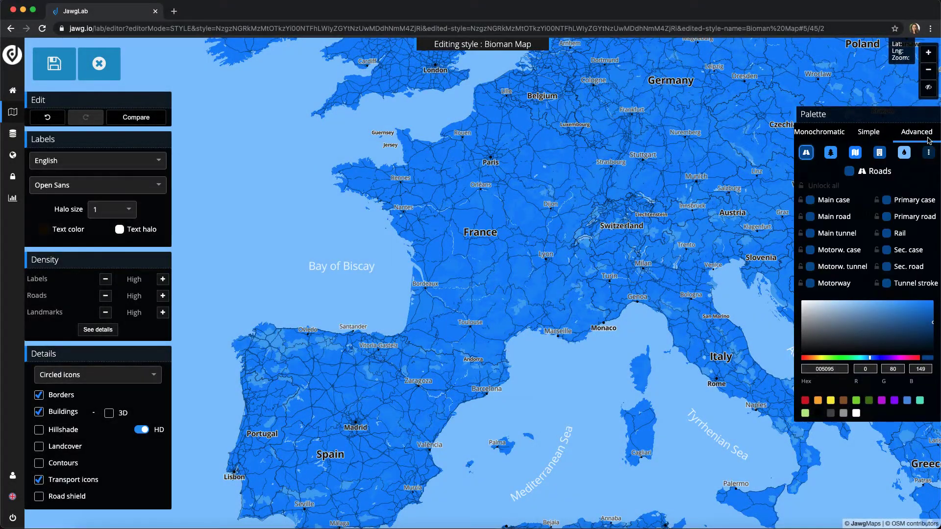
pyautogui.click(830, 152)
pyautogui.click(855, 152)
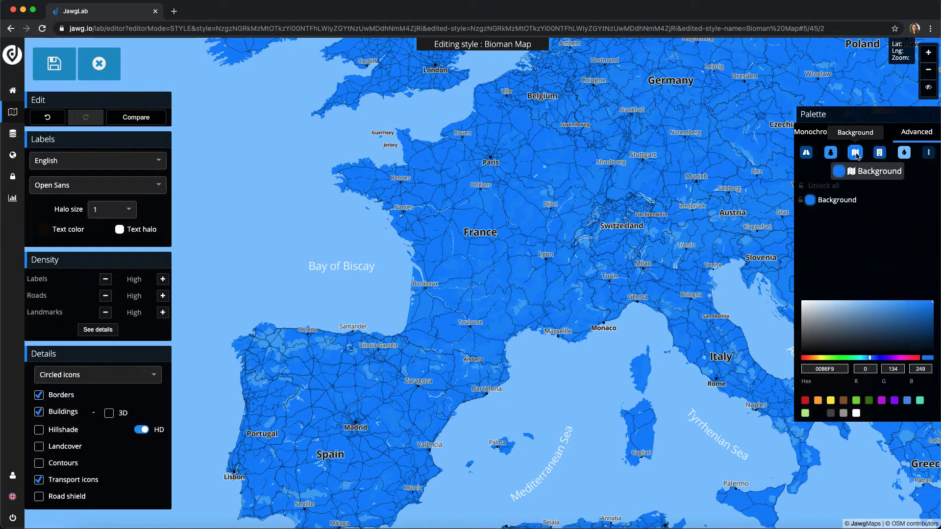
pyautogui.click(880, 152)
pyautogui.click(904, 152)
pyautogui.click(928, 152)
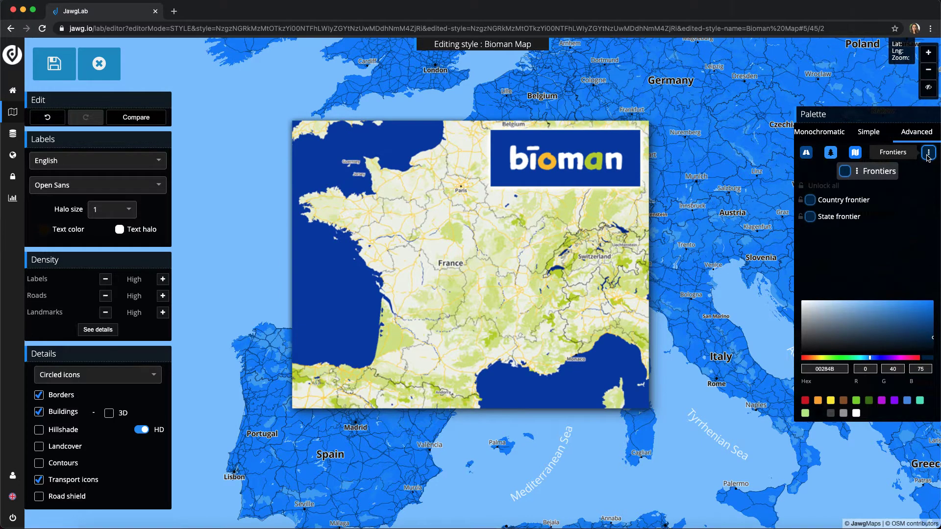
# In the simple palette, set the Roads color to ffc800 and the Lands color to afcd00.
pyautogui.click(869, 132)
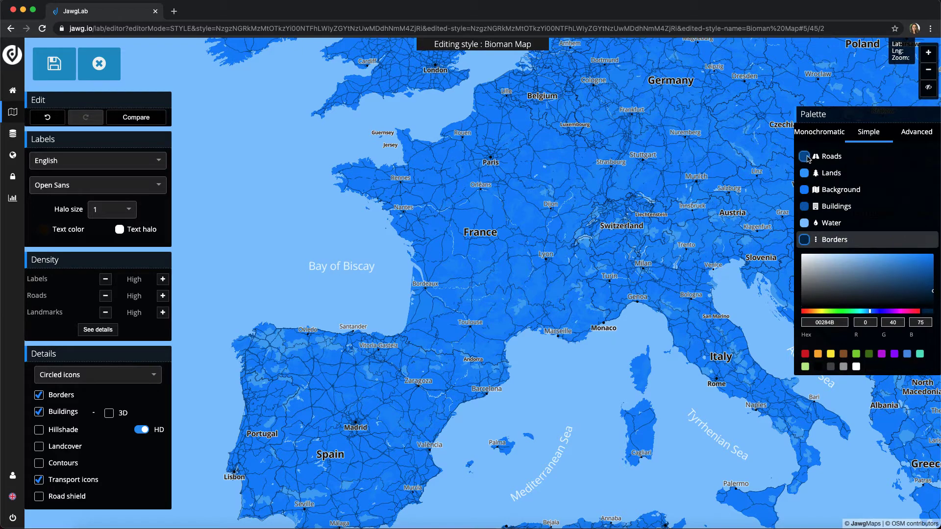
pyautogui.click(828, 156)
pyautogui.click(832, 324)
pyautogui.doubleClick(832, 325)
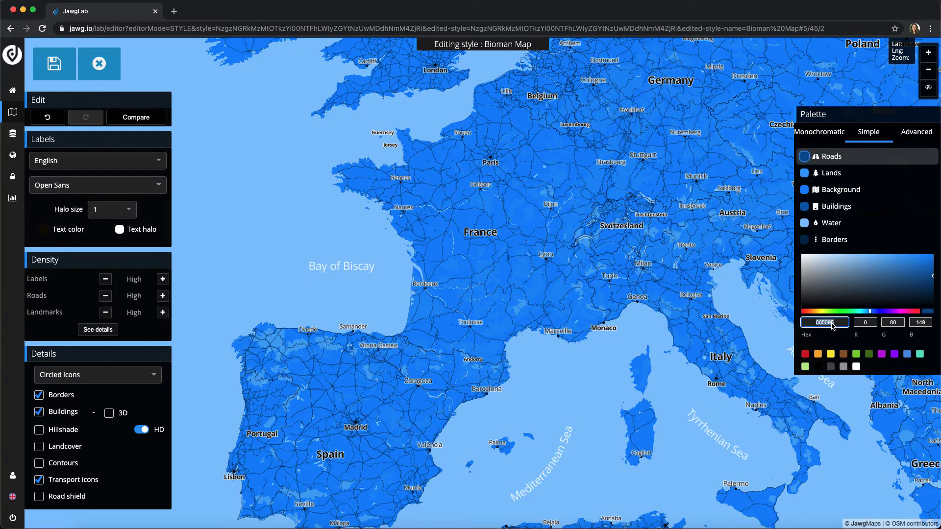
pyautogui.hotkey('ctrl', 'v')
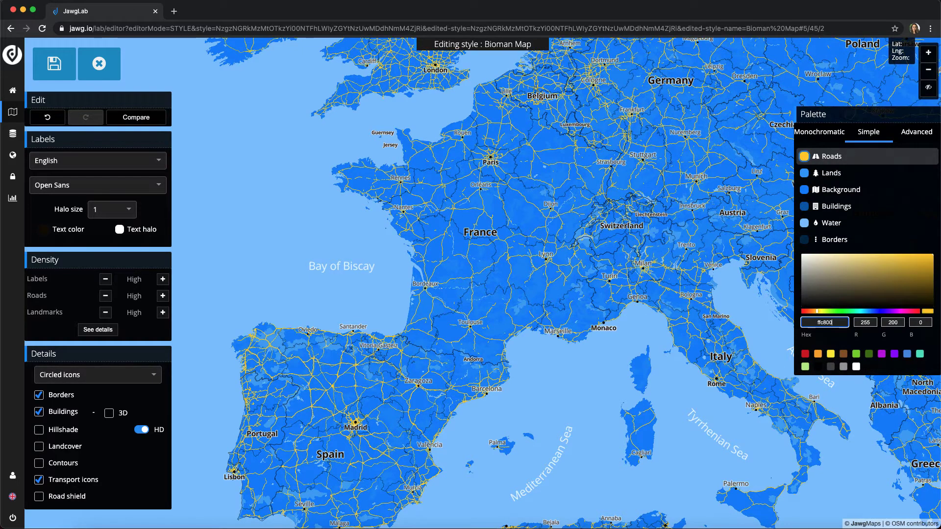
pyautogui.click(831, 173)
pyautogui.doubleClick(828, 323)
pyautogui.write('afcd00')
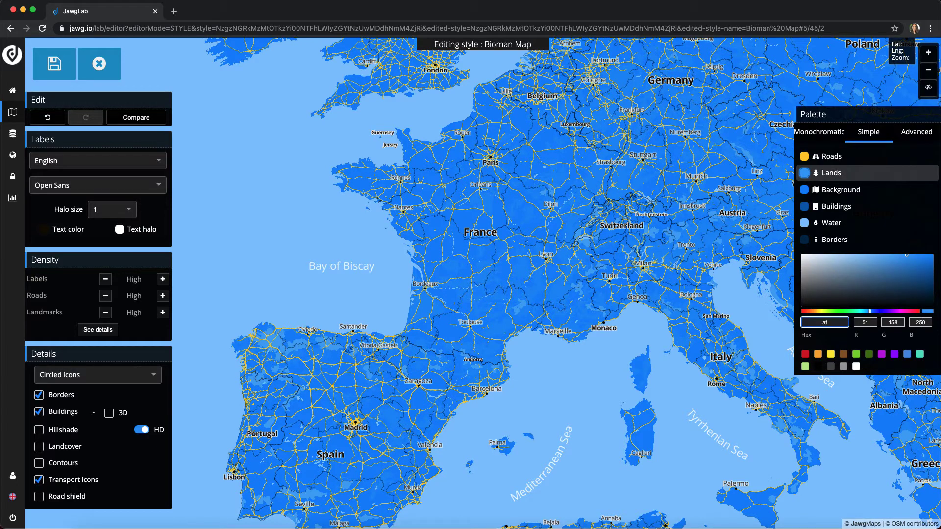
# Set the Background color to eff1f5 and the Buildings color to 9b9b9b.
pyautogui.click(841, 189)
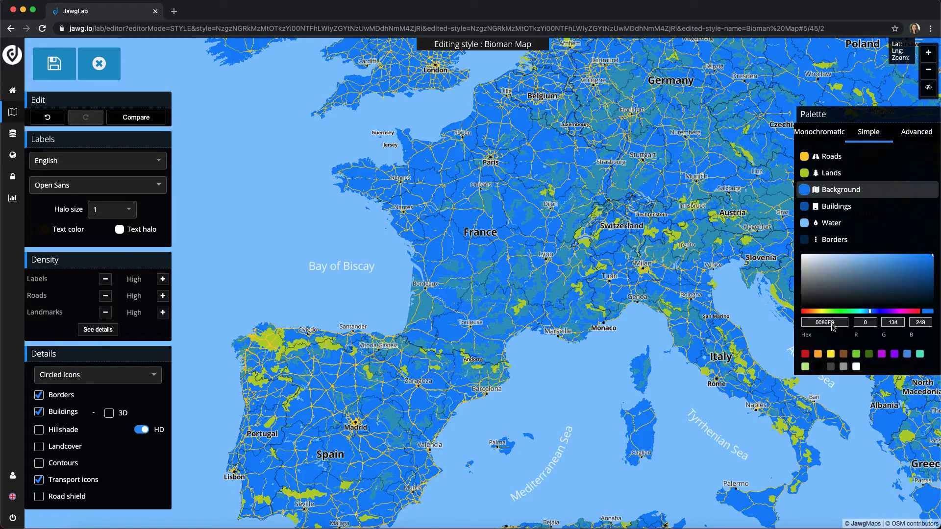
pyautogui.doubleClick(825, 323)
pyautogui.write('eff1f5')
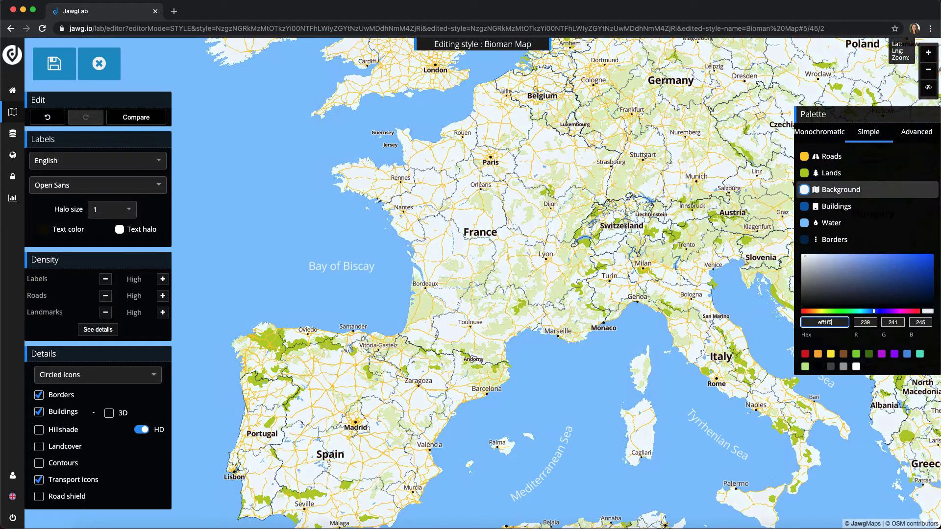
pyautogui.click(836, 206)
pyautogui.doubleClick(825, 322)
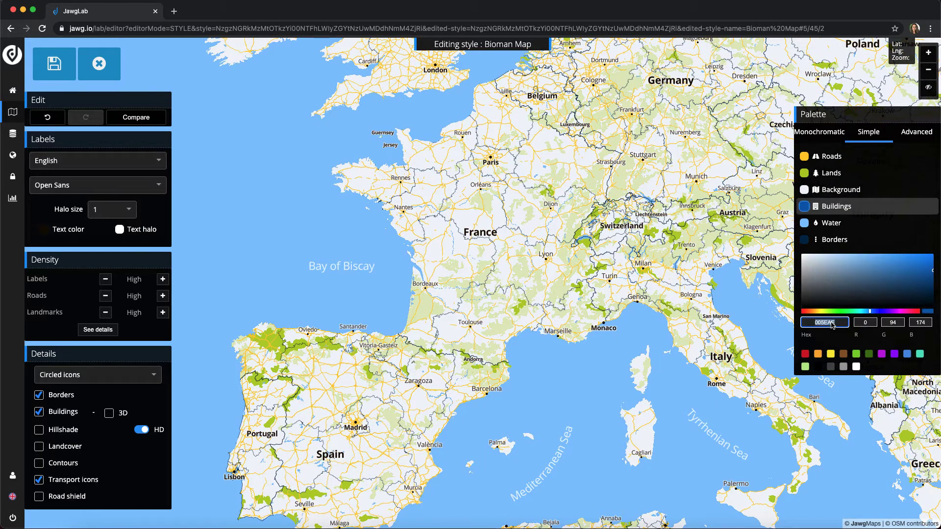
pyautogui.write('9b9b9b')
# Set the Water color to 133887 and give the Borders the black preset color, 000000.
pyautogui.click(830, 223)
pyautogui.doubleClick(828, 322)
pyautogui.write('133887')
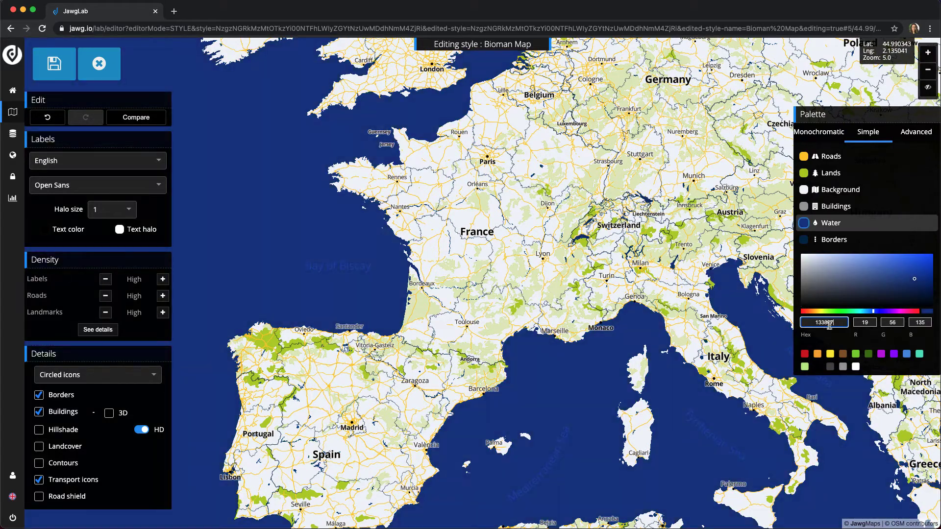
pyautogui.click(833, 240)
pyautogui.click(818, 368)
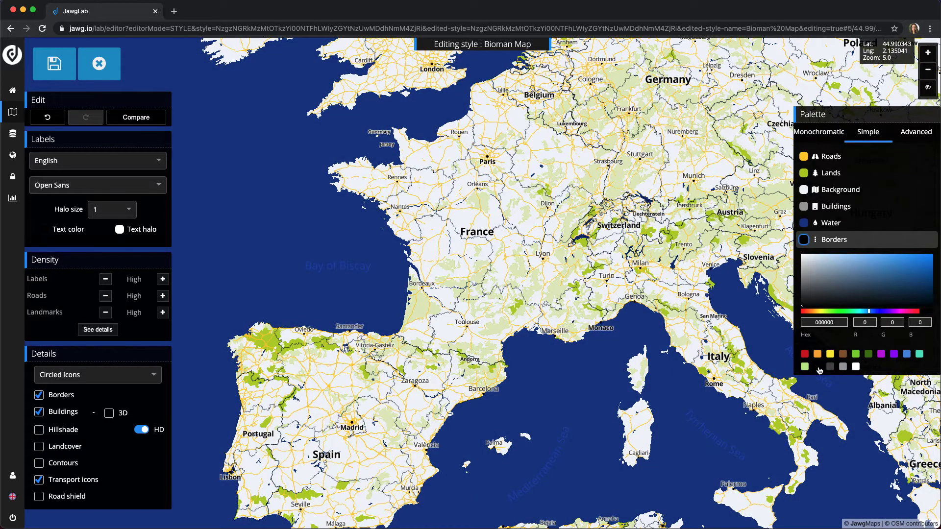
# Check the available label languages, keep English, and change the label font to Noto Regular.
pyautogui.click(157, 161)
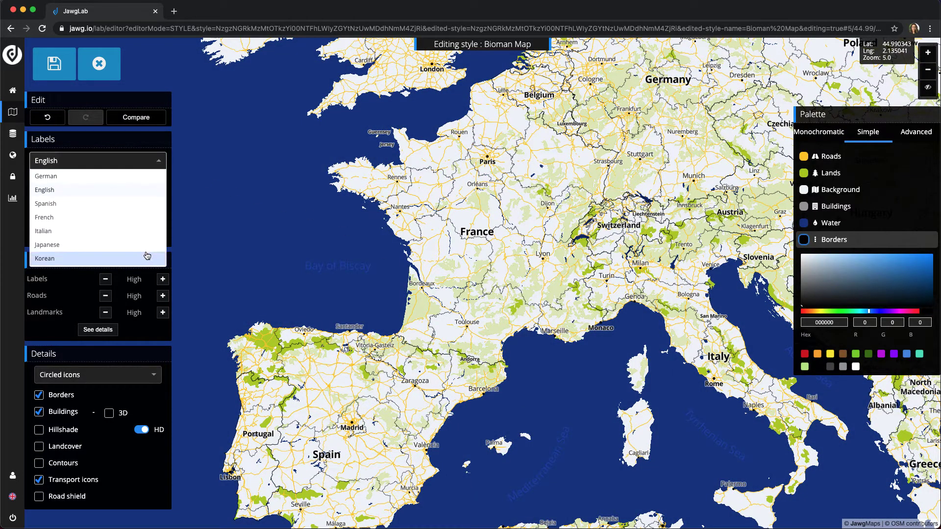
pyautogui.click(157, 161)
pyautogui.click(157, 185)
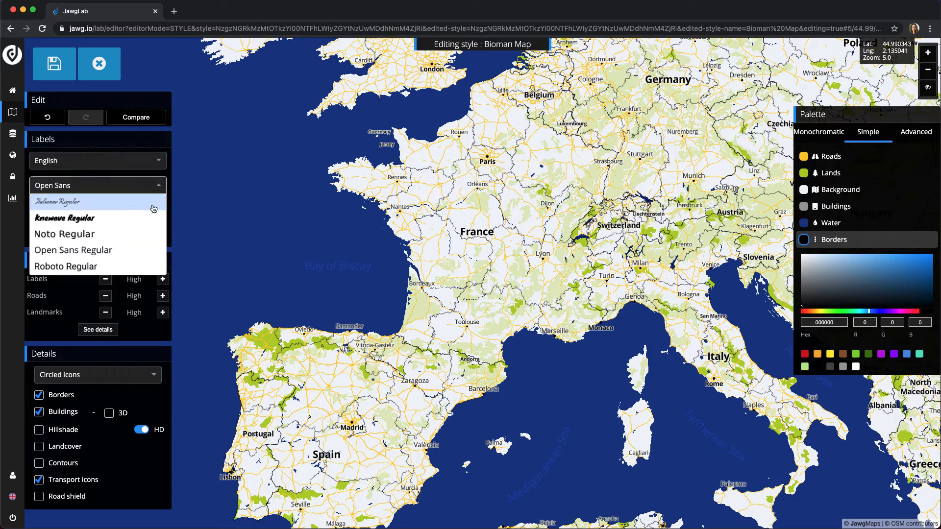
pyautogui.click(122, 233)
# Set the label text color to dark gray 333333 and the halo size to 2.
pyautogui.click(45, 229)
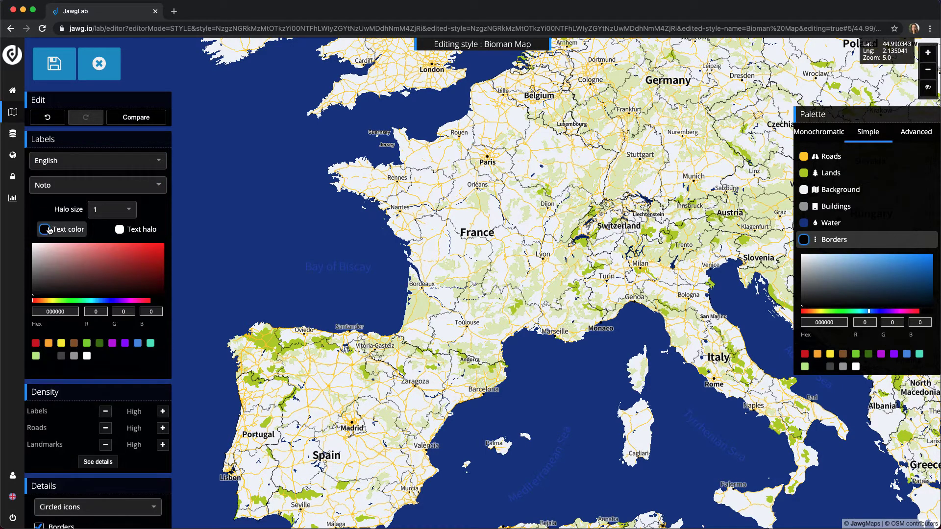
pyautogui.moveTo(36, 279); pyautogui.dragTo(33, 284)
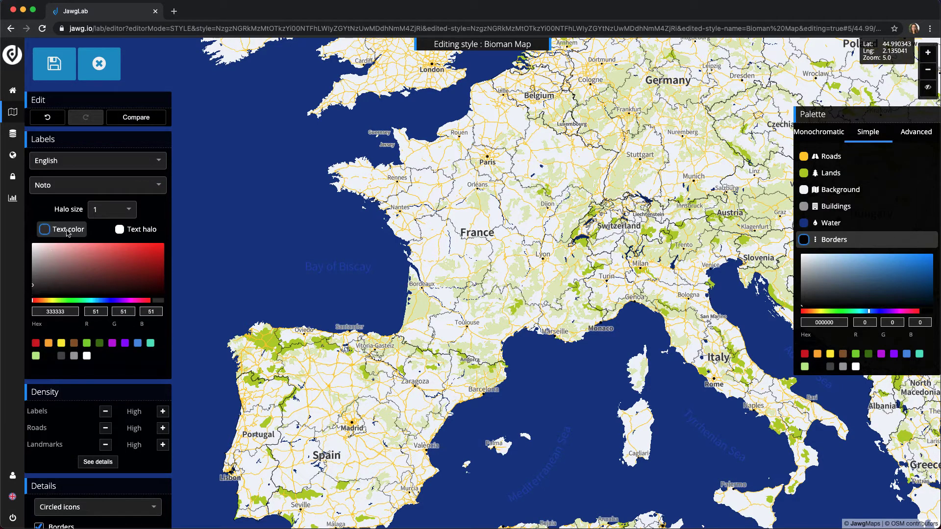
pyautogui.click(120, 230)
pyautogui.click(111, 210)
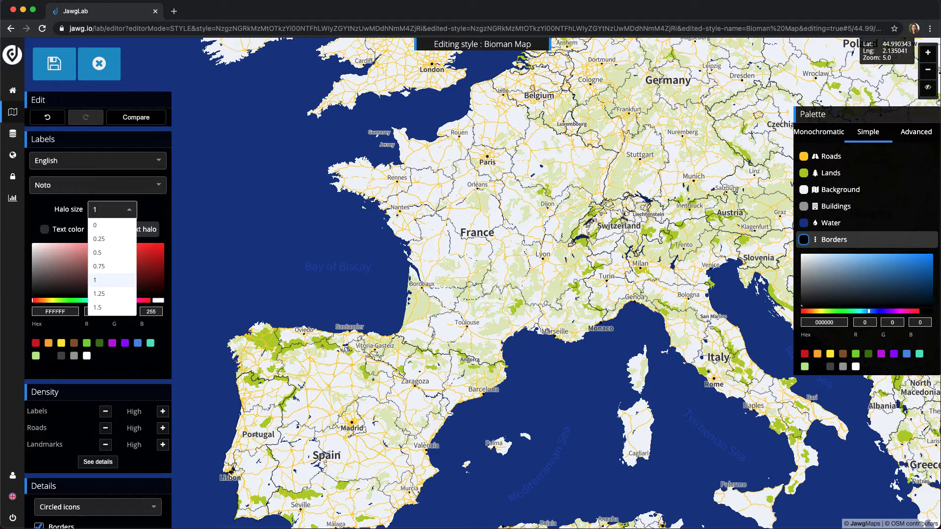
pyautogui.click(110, 227)
pyautogui.click(152, 239)
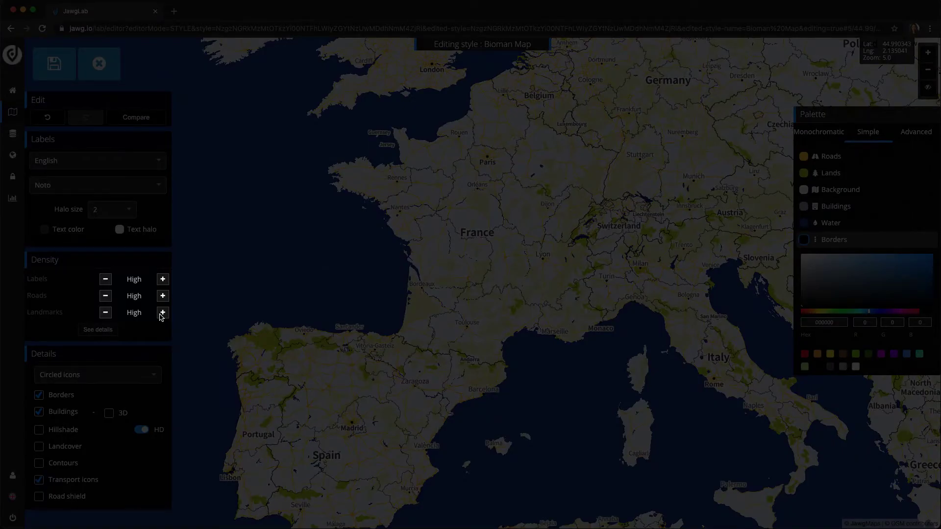
# Try the Colorful icons set on the landmarks in central Paris, and restore Circled icons.
pyautogui.scroll(2, 489, 149)
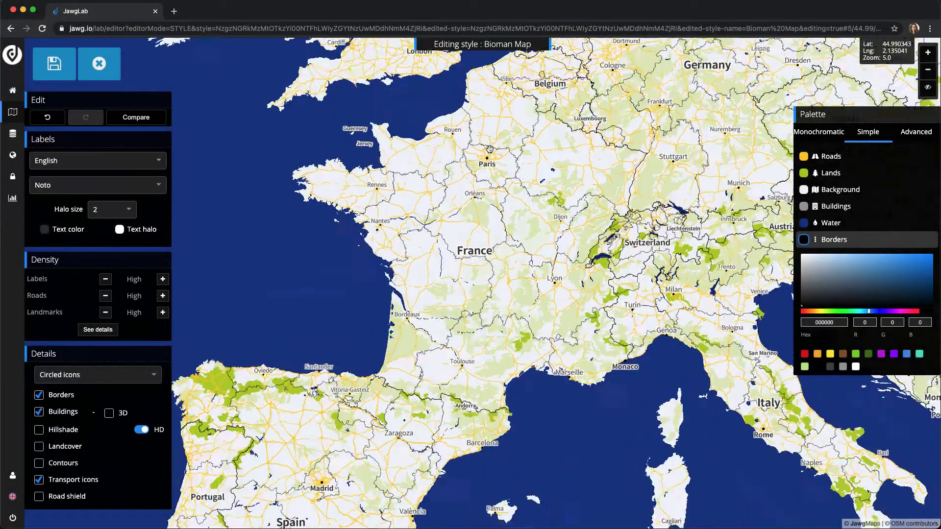
pyautogui.scroll(10, 489, 149)
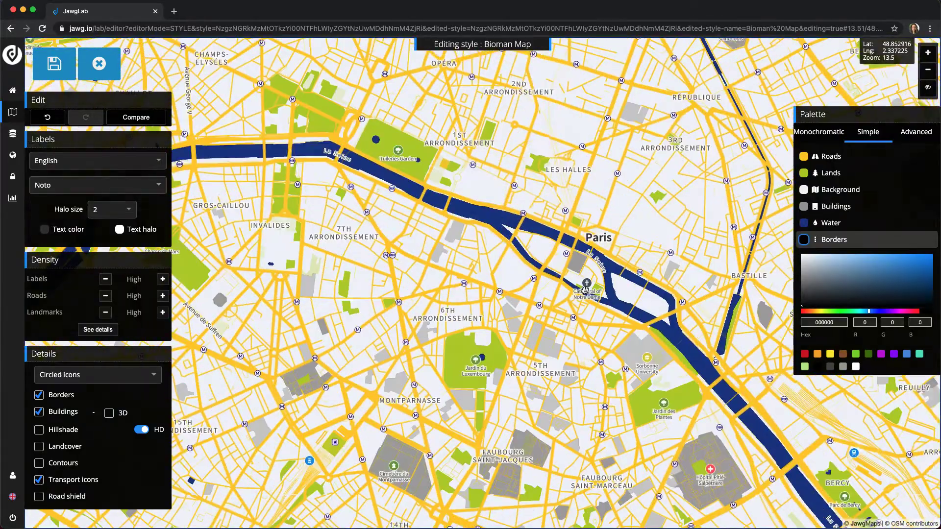
pyautogui.scroll(3, 585, 289)
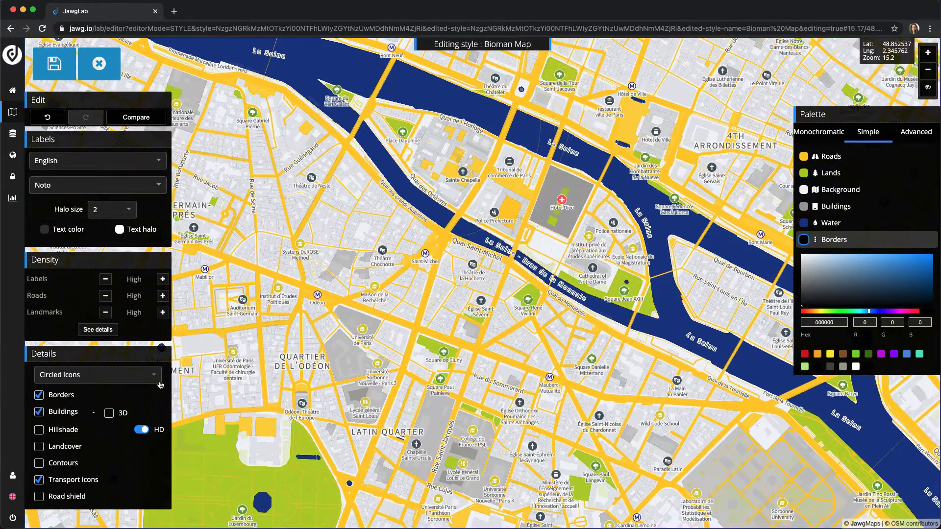
pyautogui.click(160, 384)
pyautogui.click(98, 388)
pyautogui.click(98, 374)
pyautogui.click(152, 416)
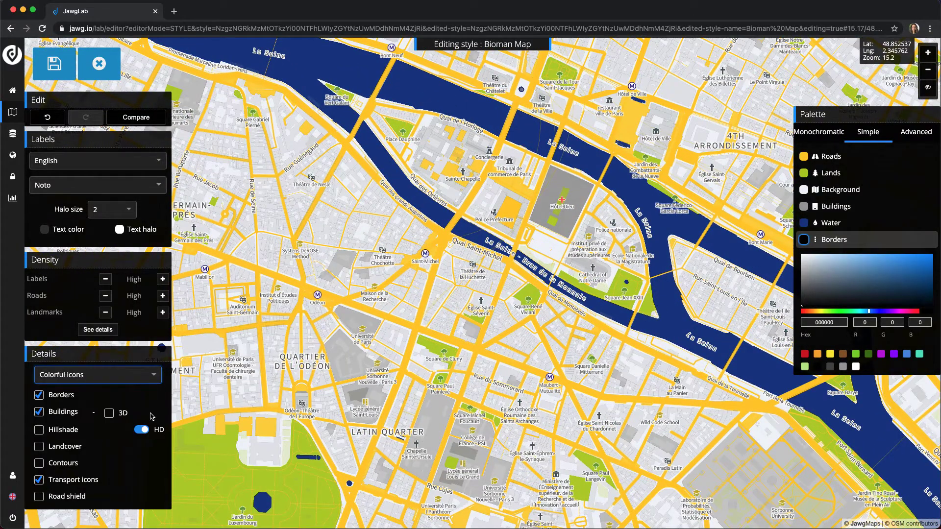
pyautogui.click(152, 375)
pyautogui.click(148, 431)
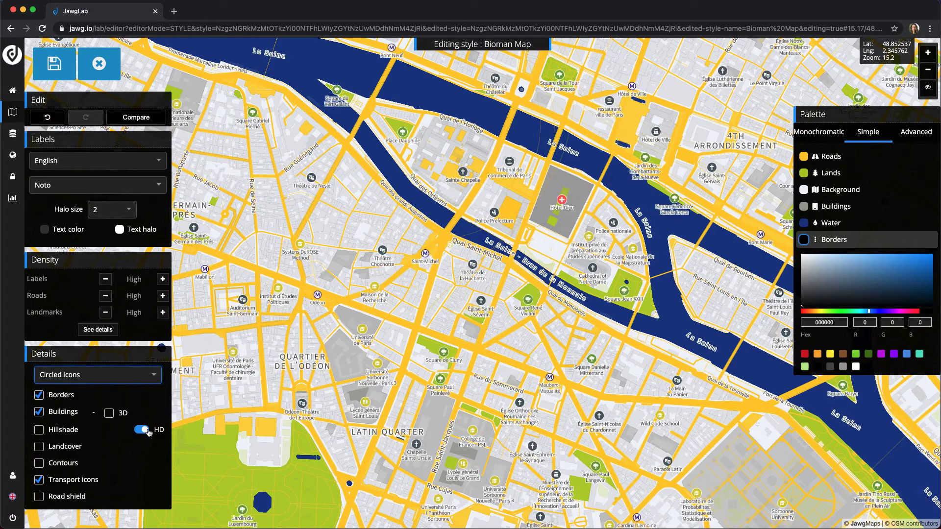
# Enable 3D for the buildings, and hide the Buildings layer.
pyautogui.click(109, 413)
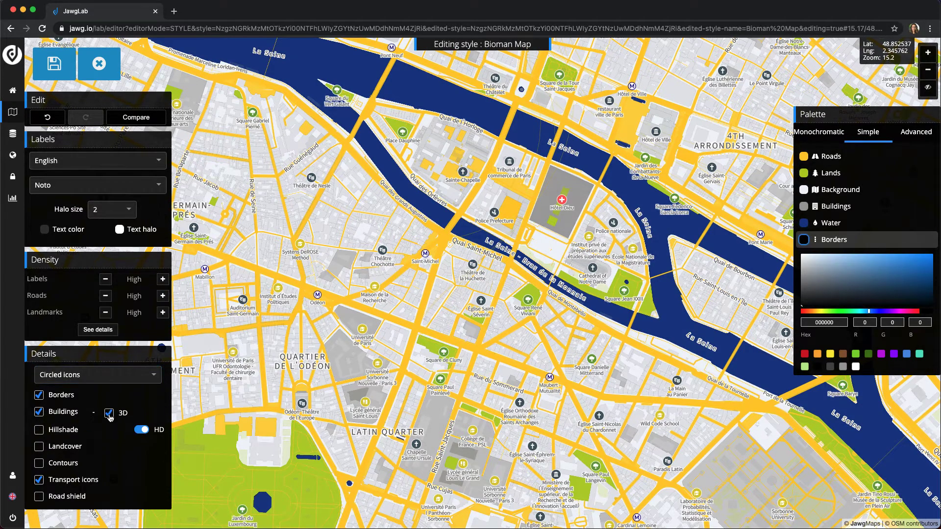
pyautogui.click(39, 413)
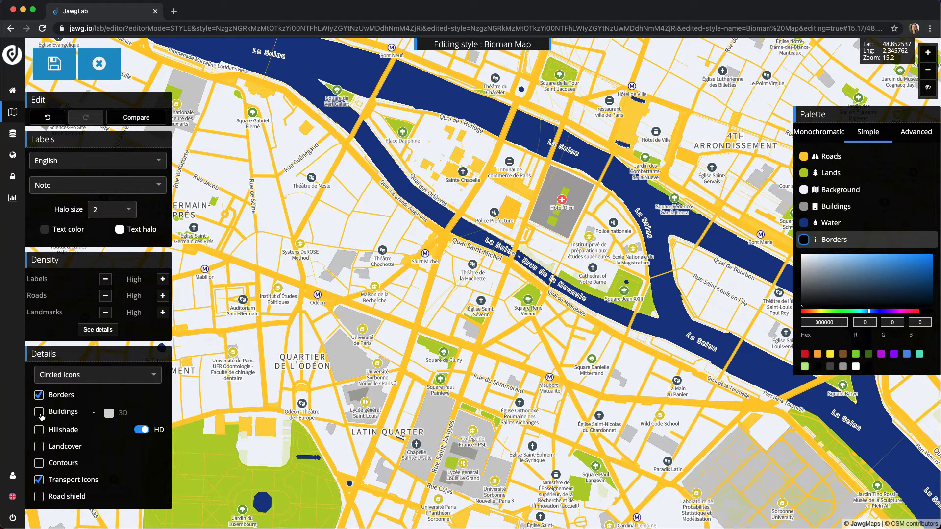
# Switch the transport icons off and back on, and enable Contours on the map.
pyautogui.click(39, 480)
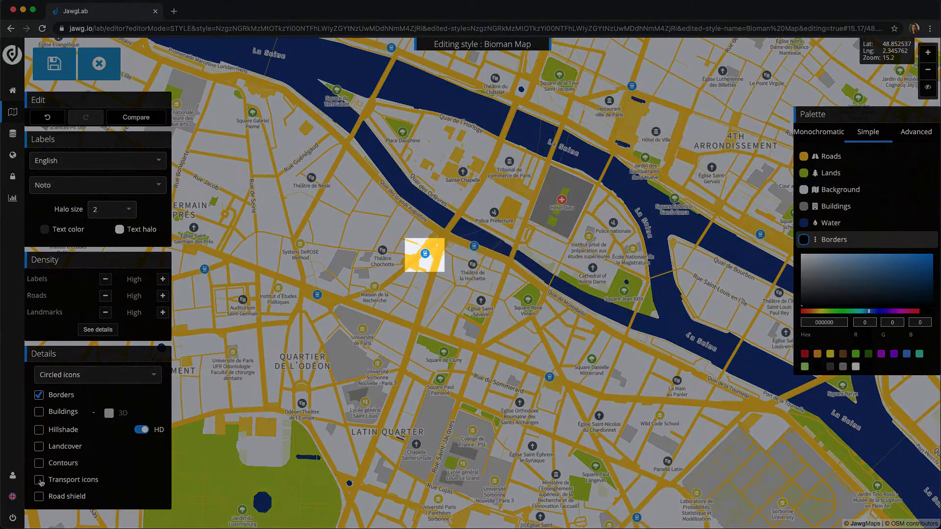
pyautogui.click(39, 480)
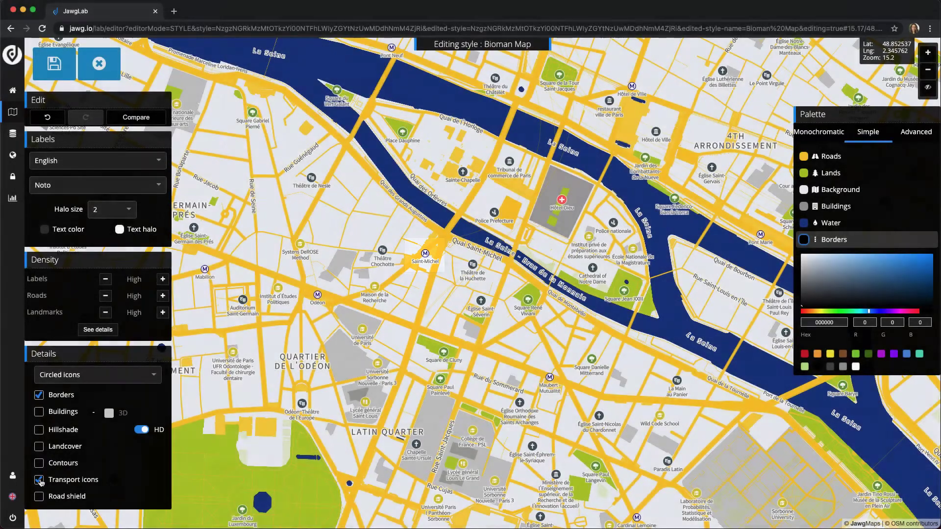
pyautogui.click(39, 463)
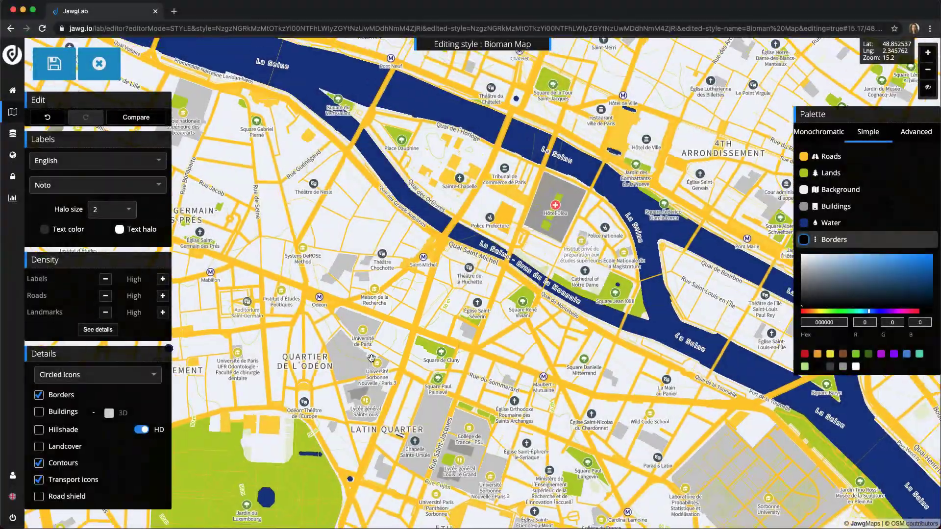
# Preview the map of France without borders, and show the borders again.
pyautogui.scroll(-10, 371, 358)
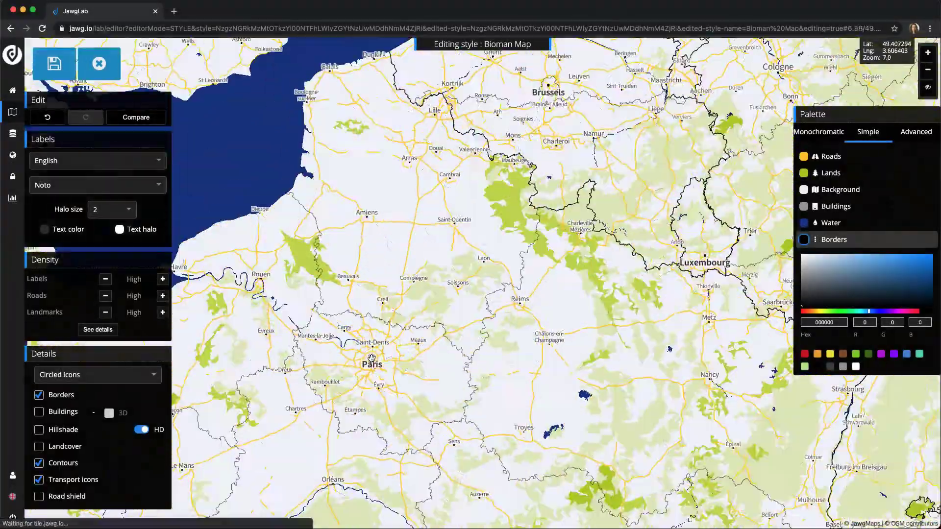
pyautogui.scroll(-1, 371, 357)
pyautogui.moveTo(363, 425); pyautogui.dragTo(475, 194)
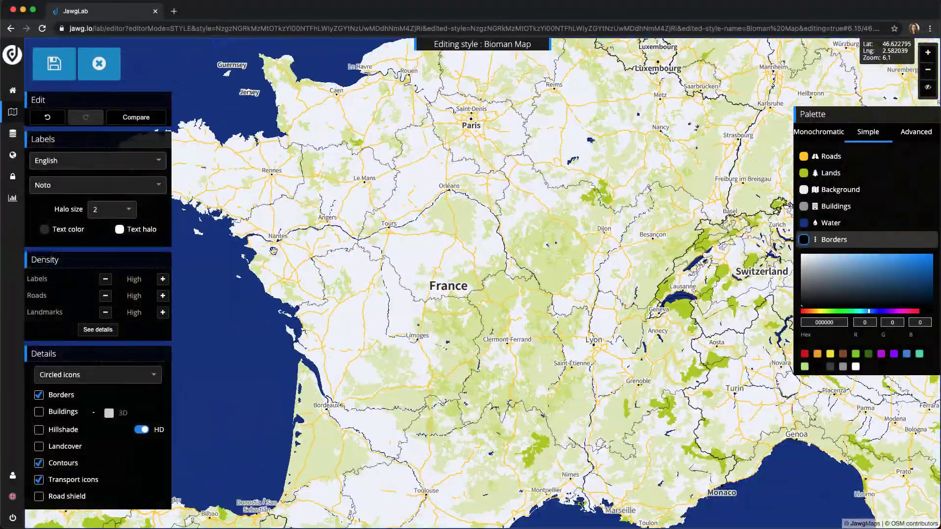
pyautogui.click(39, 395)
pyautogui.click(39, 396)
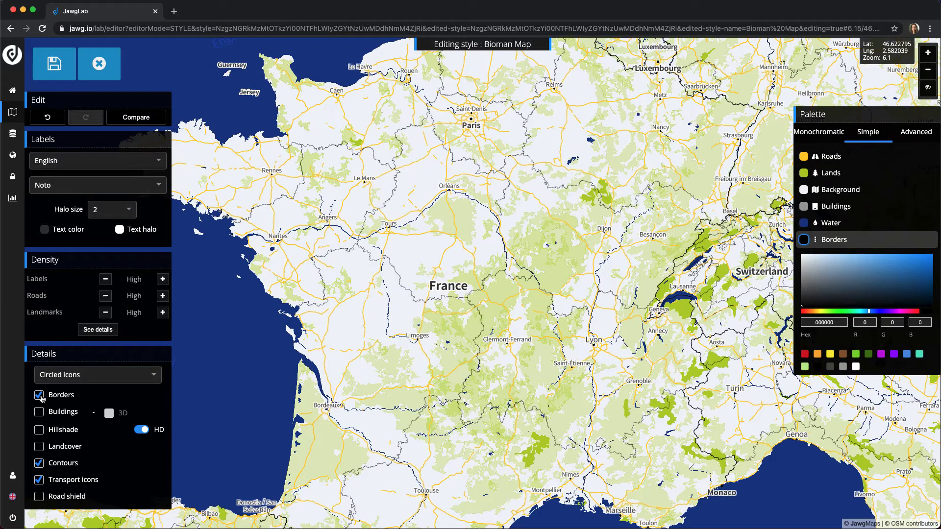
# Try hillshading on the map of France with the HD option switched off and on, and hide the hillshade again.
pyautogui.click(39, 430)
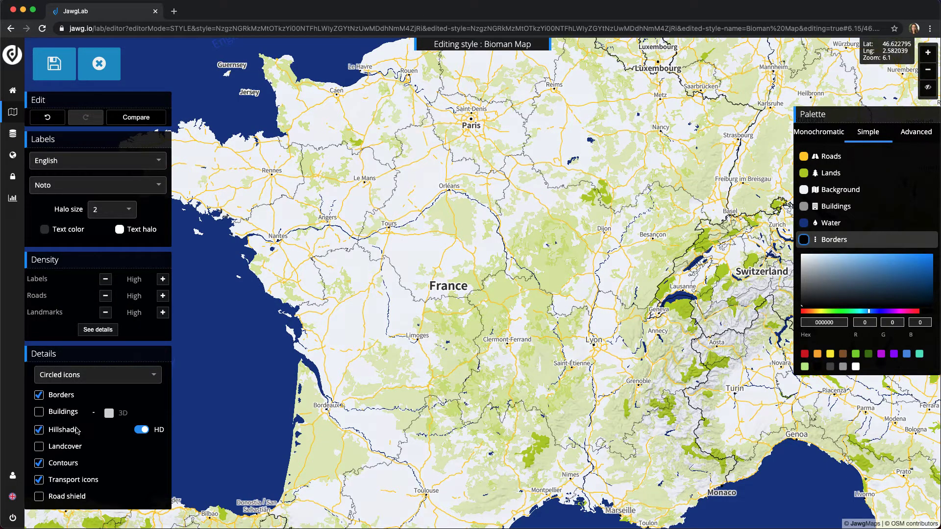
pyautogui.click(141, 429)
pyautogui.click(142, 430)
# Preview Landcover and road shields on the map of France one after the other, hiding each again.
pyautogui.click(38, 447)
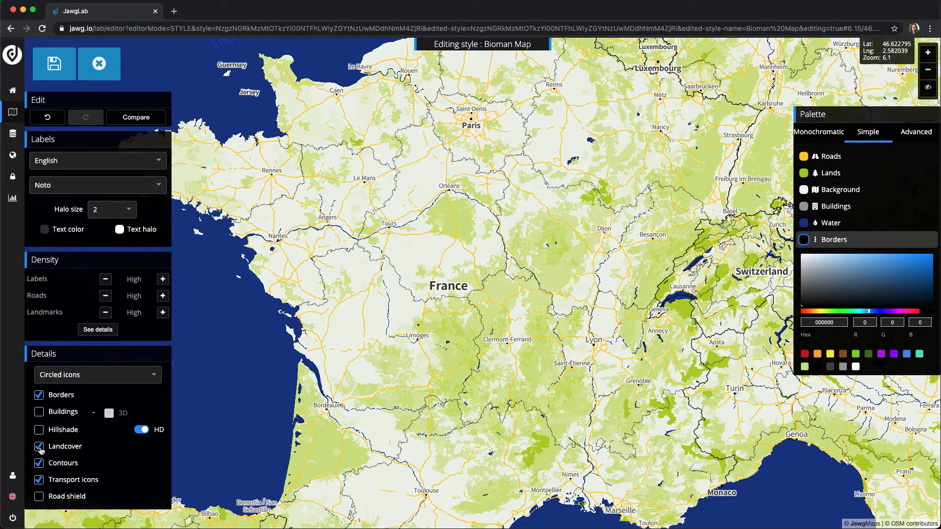
pyautogui.click(38, 446)
pyautogui.click(39, 497)
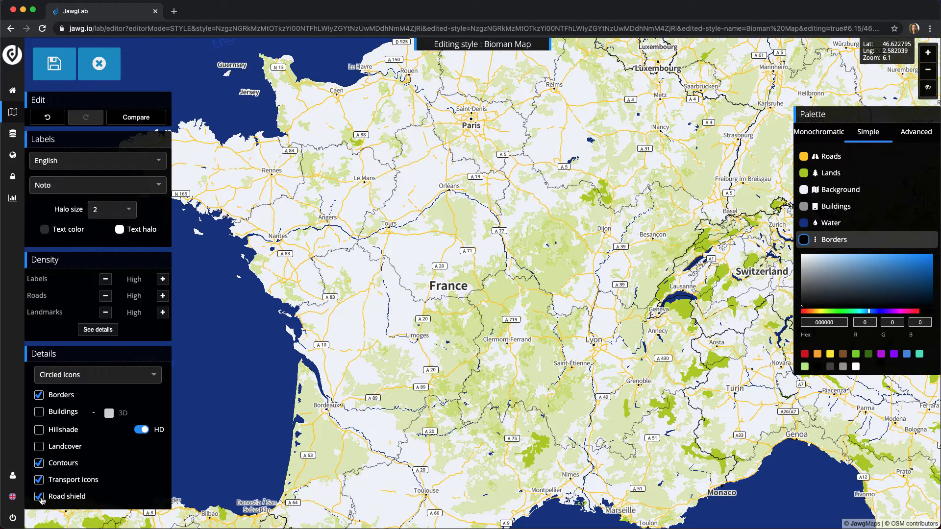
pyautogui.click(39, 497)
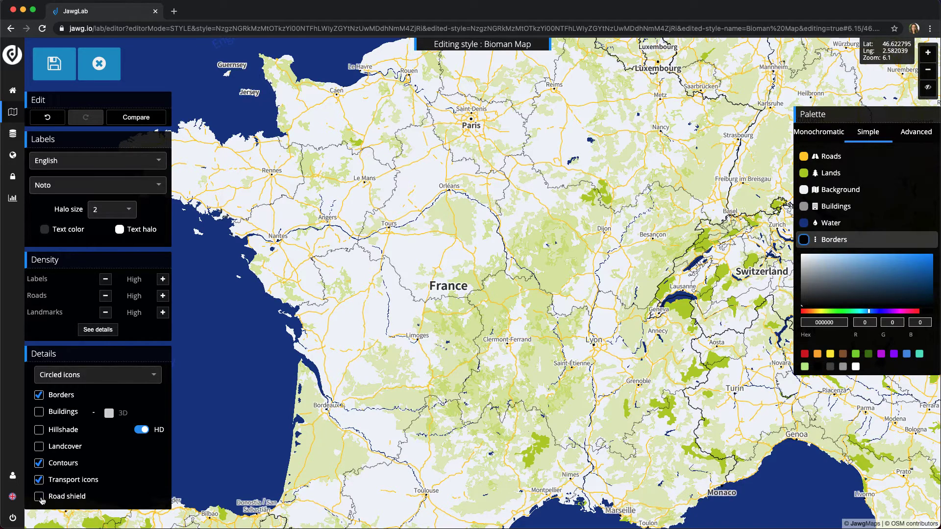
# Show Landcover on the map, and hide the Contours and Transport icons details.
pyautogui.click(39, 446)
pyautogui.click(39, 463)
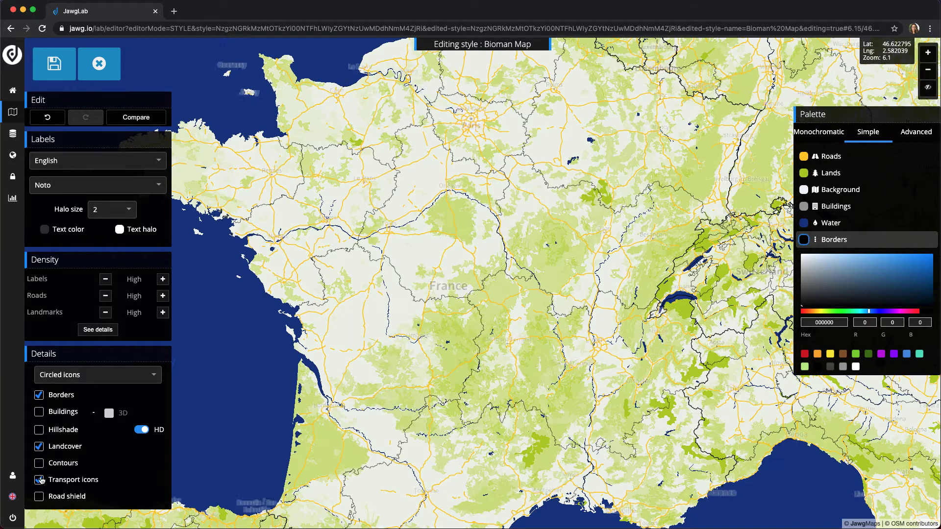
pyautogui.click(39, 480)
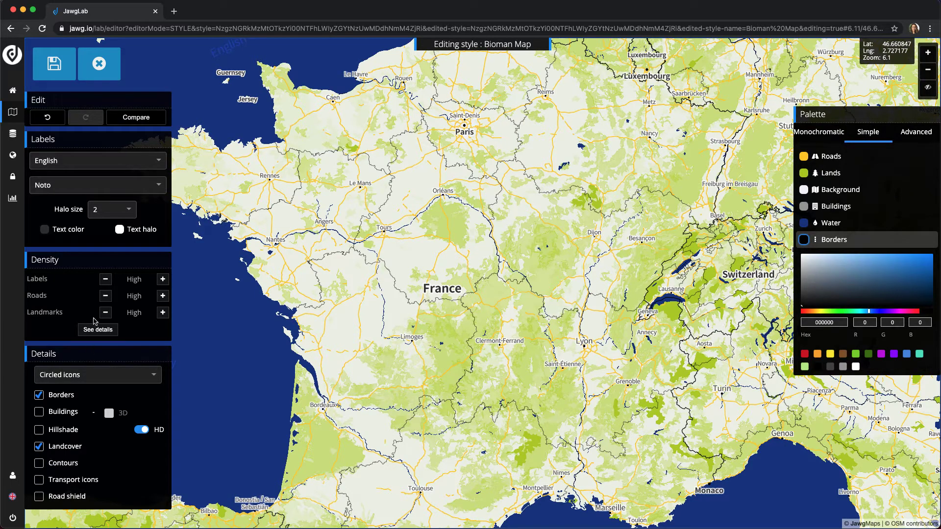
# Reduce the map density to Low for labels and Medium for roads.
pyautogui.click(106, 280)
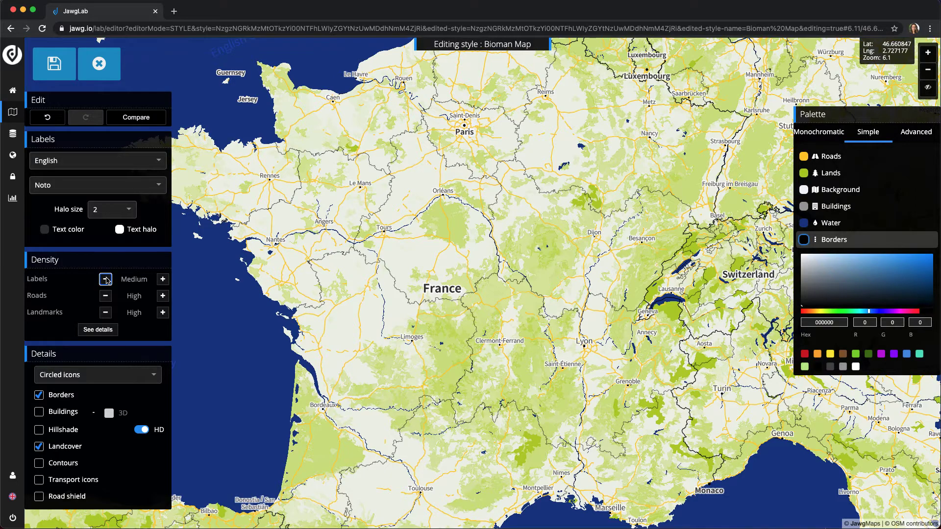
pyautogui.click(106, 279)
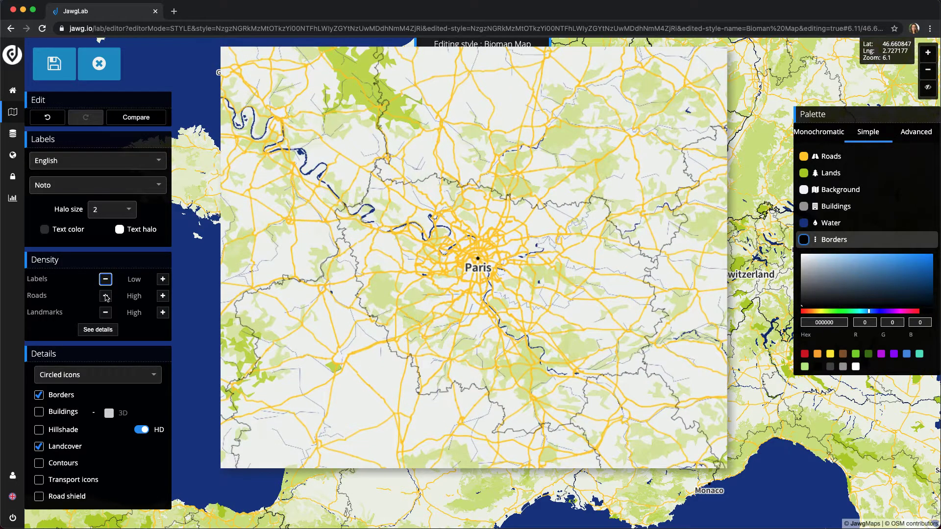
pyautogui.click(106, 296)
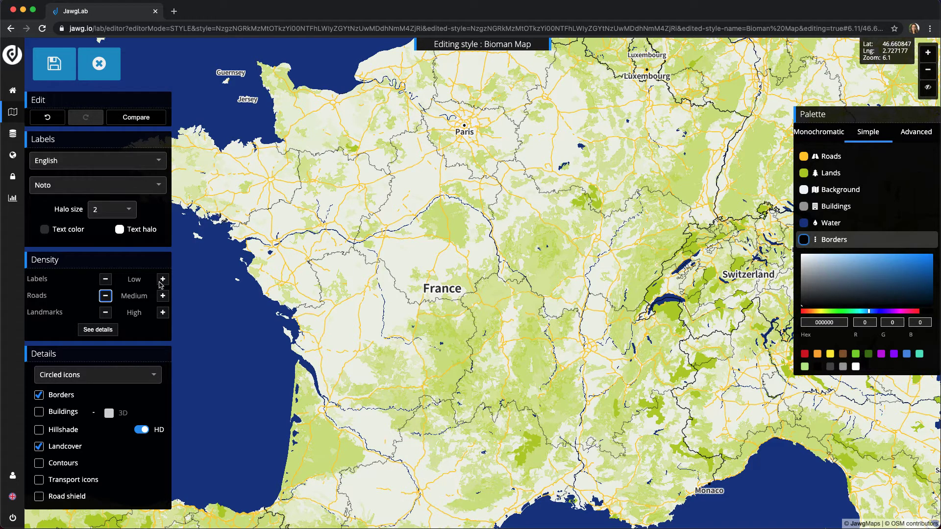
# Compare the edited style with the original side by side, and close the comparison.
pyautogui.click(149, 123)
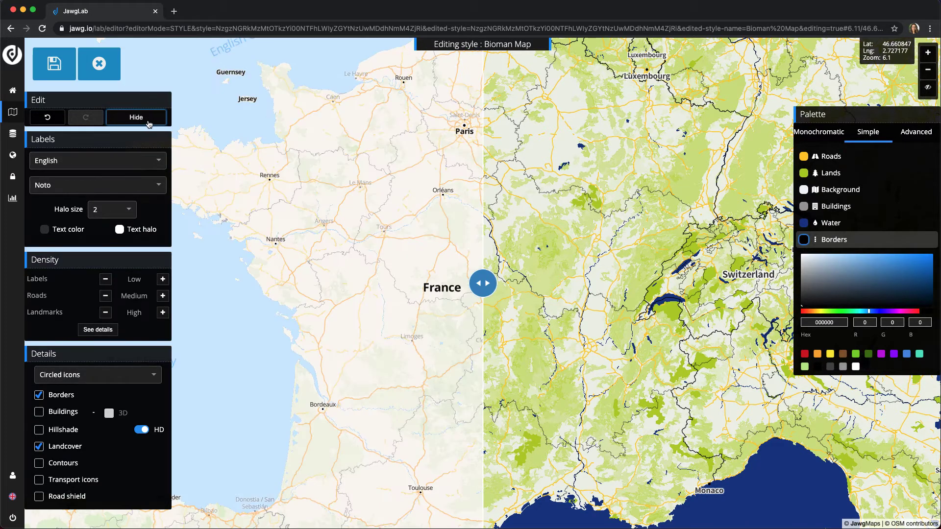
pyautogui.moveTo(483, 283)
pyautogui.mouseDown()
pyautogui.moveTo(668, 283)
pyautogui.moveTo(502, 283)
pyautogui.mouseUp()
pyautogui.click(136, 117)
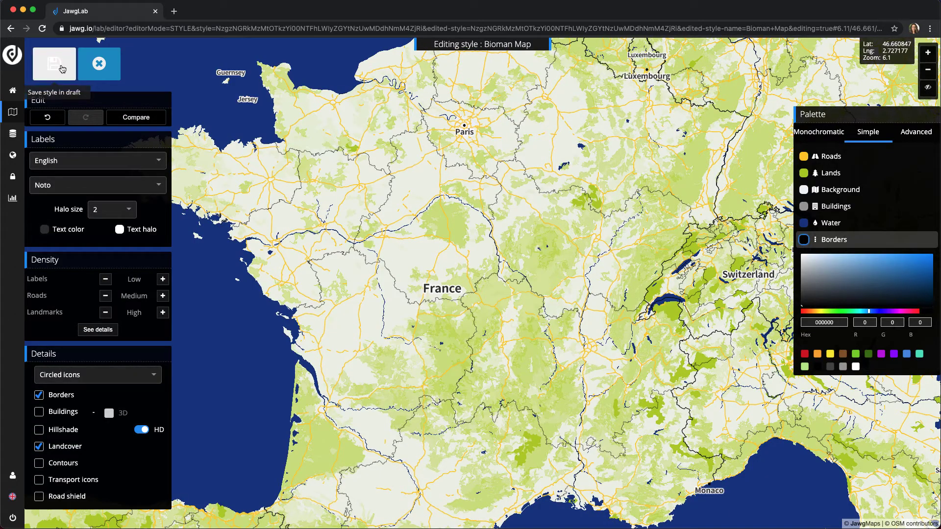
# Leave the editor with the style saved as a draft, and publish the Bioman Map draft.
pyautogui.click(99, 63)
pyautogui.click(684, 213)
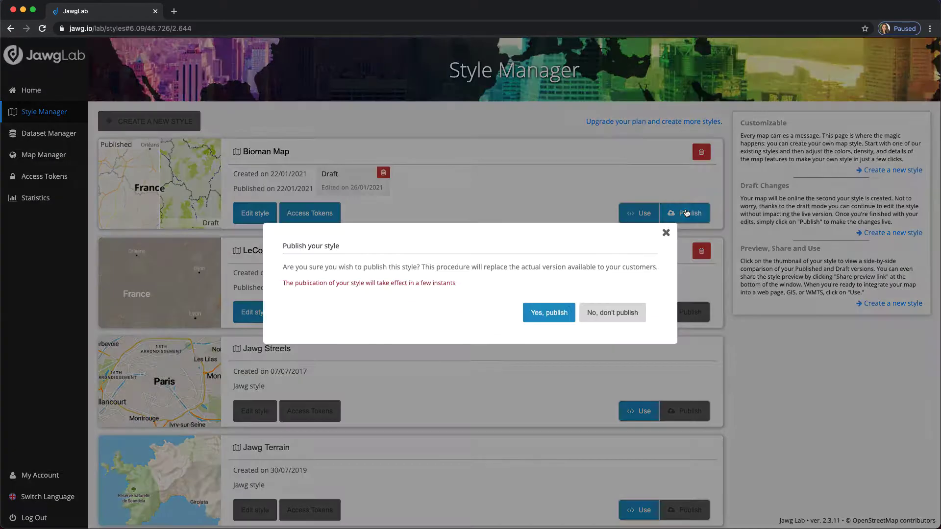
pyautogui.click(546, 313)
# Open the integration options for using the Bioman Map style.
pyautogui.click(641, 215)
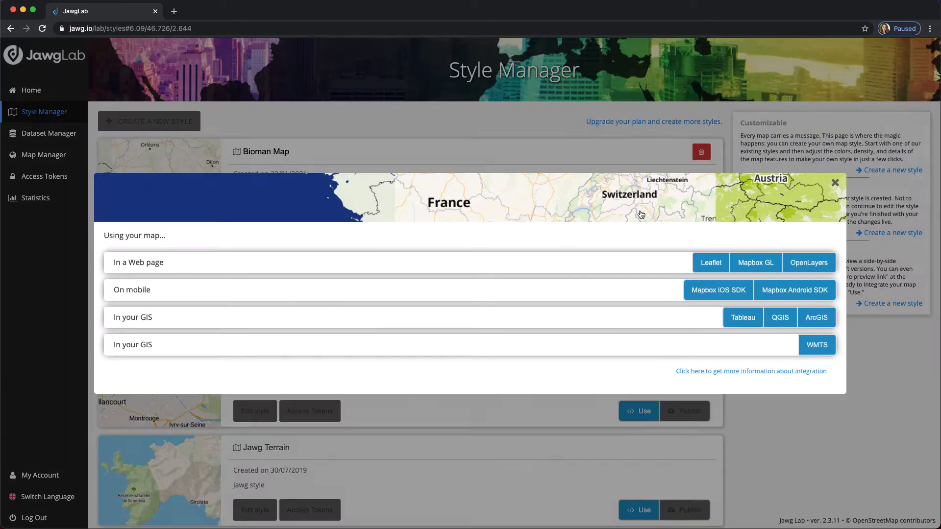